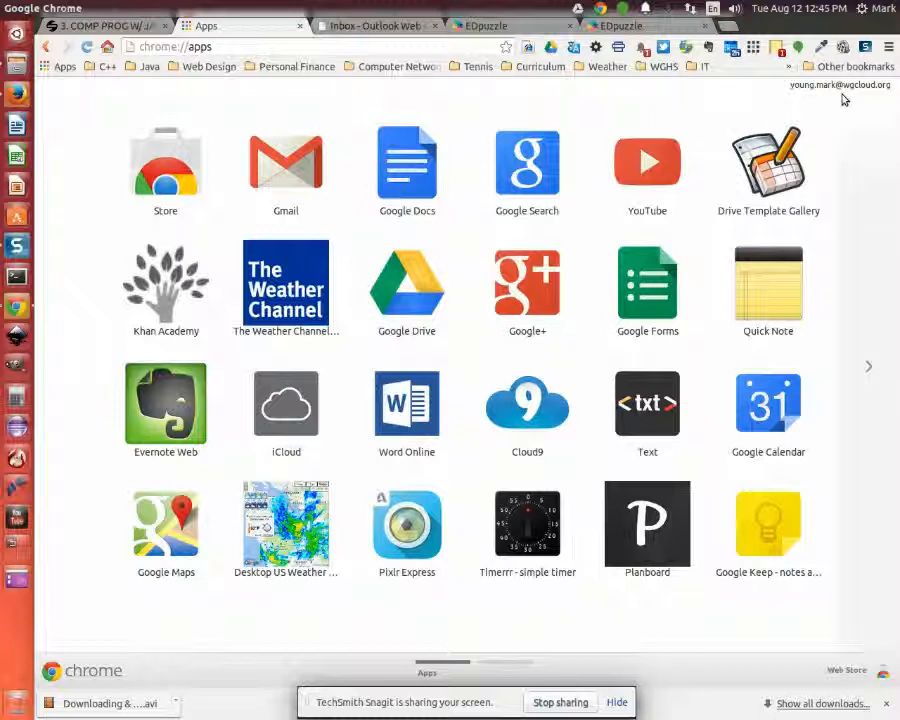
Launch Google Drive from Chrome's Apps page, leaving the browser menu unused
click(888, 46)
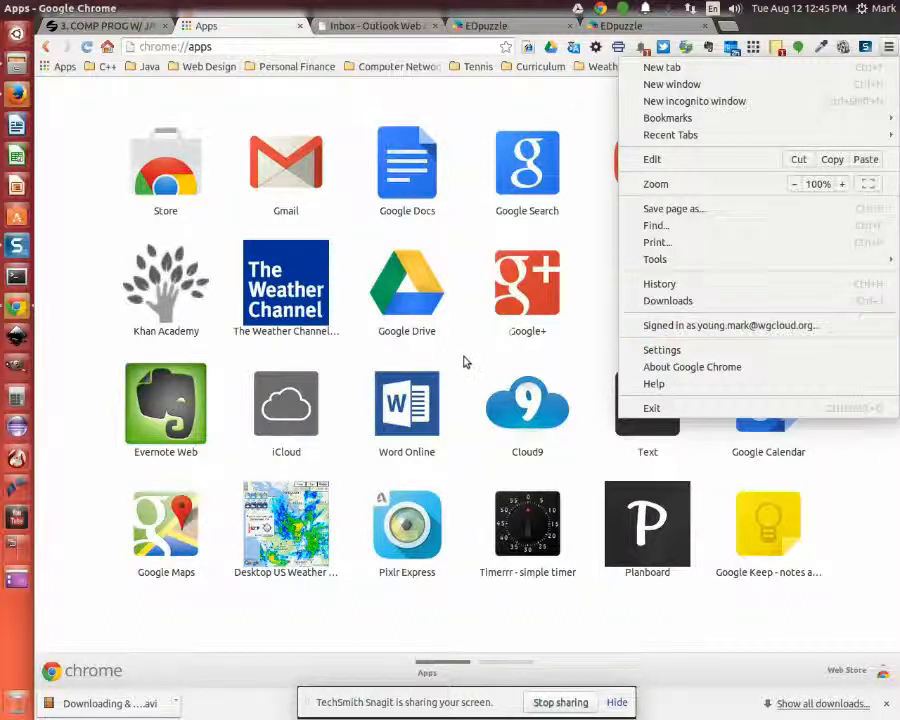
click(448, 327)
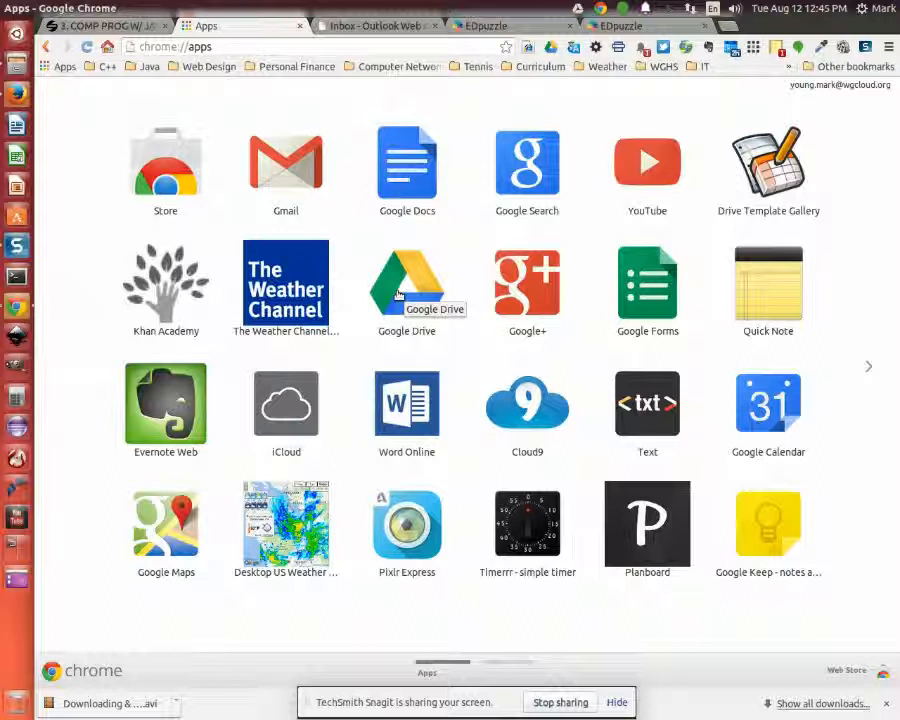
click(416, 288)
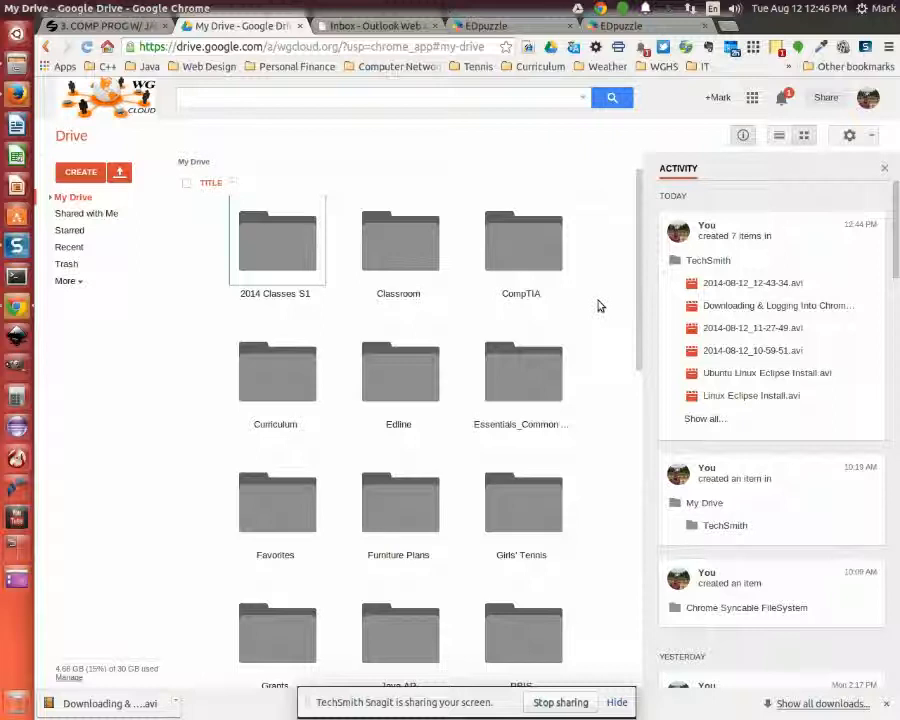
Show Drive's CREATE list of Folder, Document, Presentation, Spreadsheet, Form and Drawing
click(888, 47)
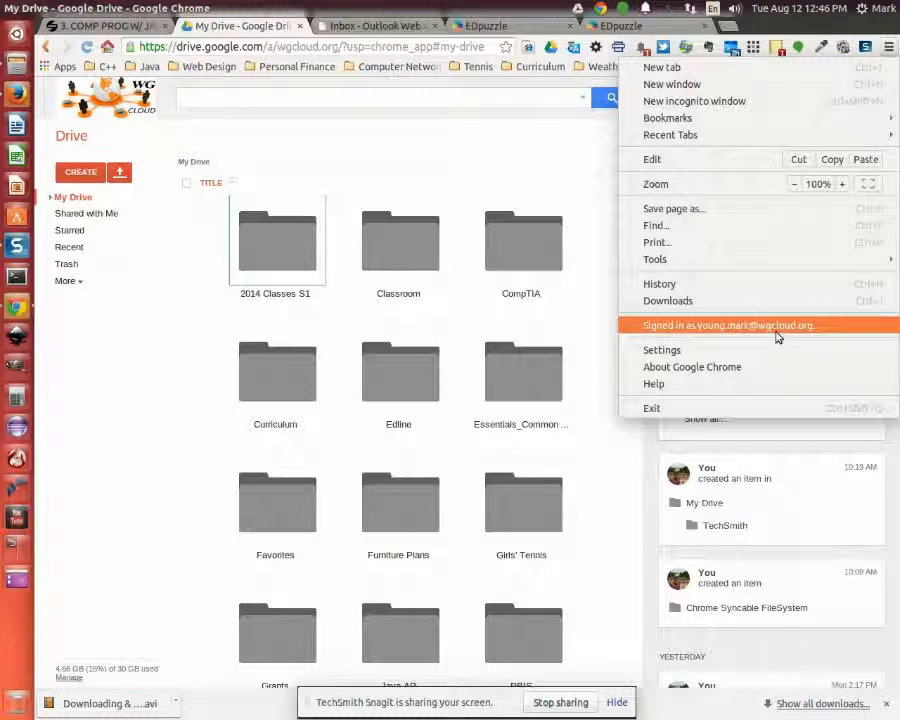
click(595, 331)
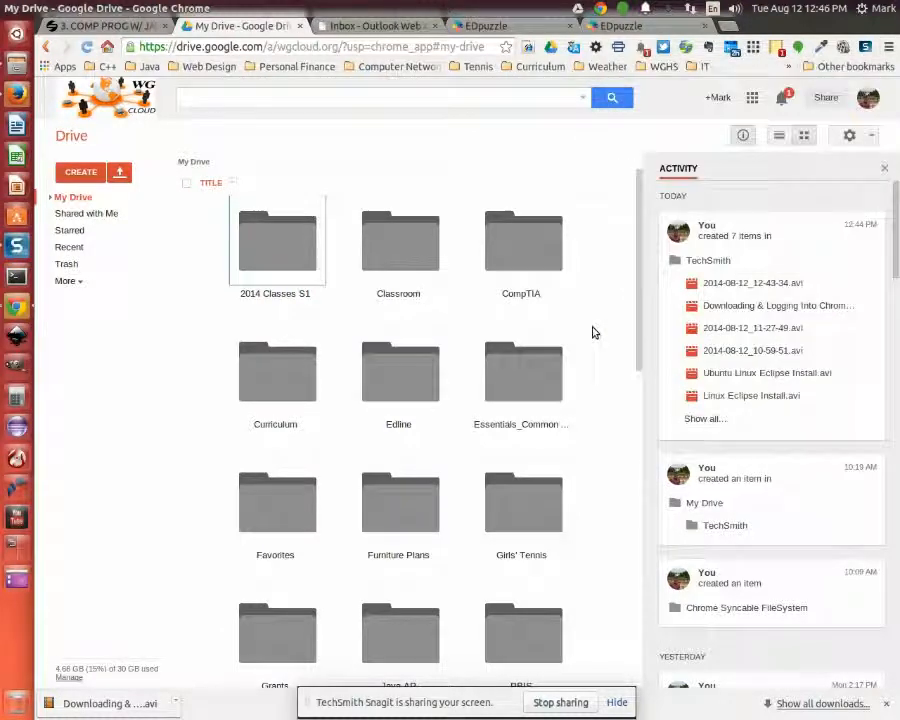
click(81, 173)
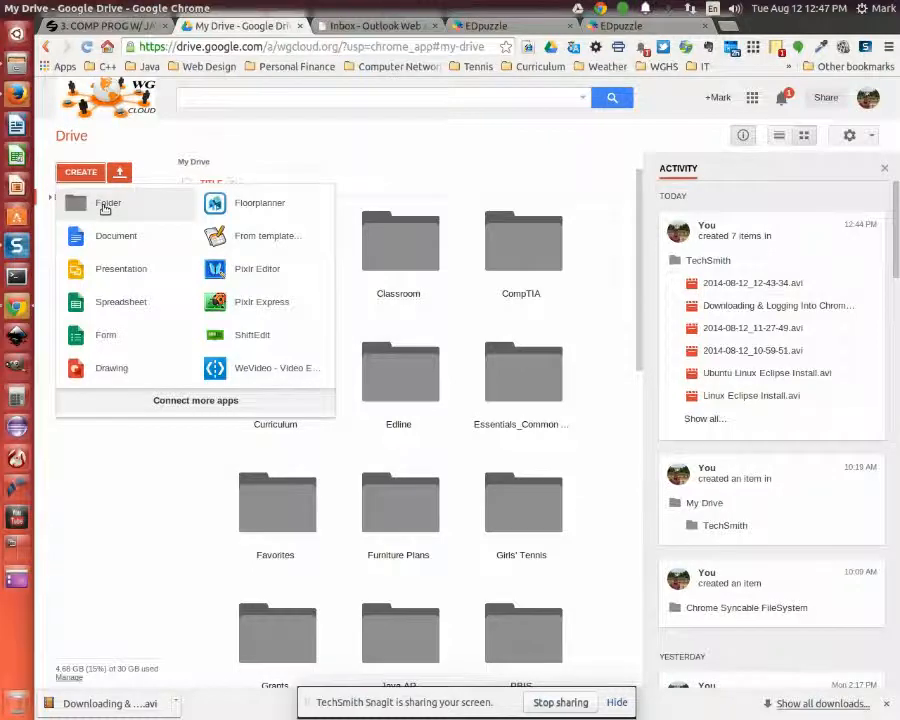
click(105, 204)
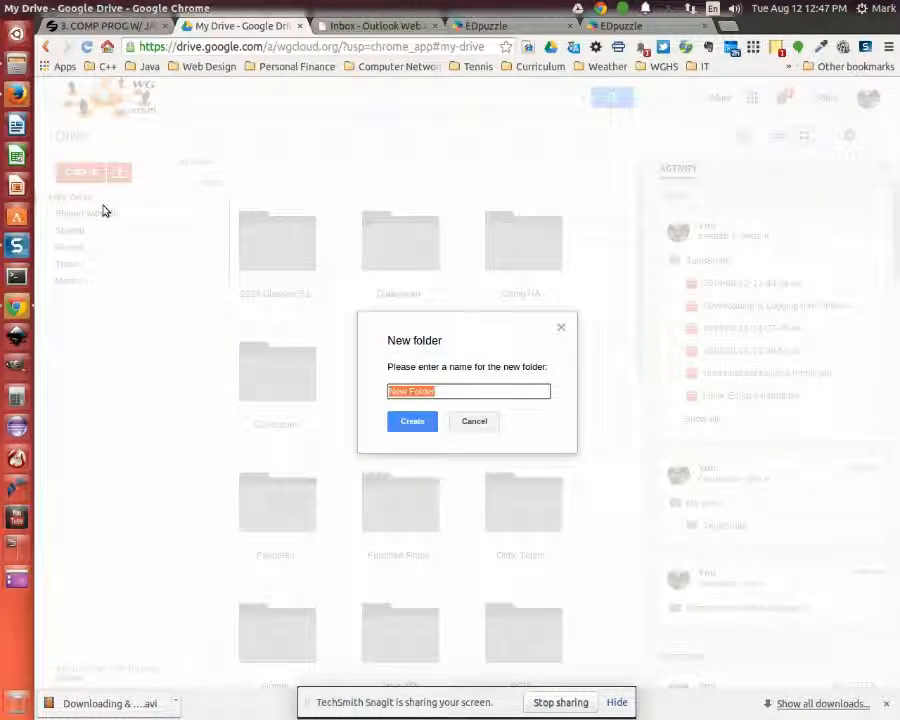
text(Web Design)
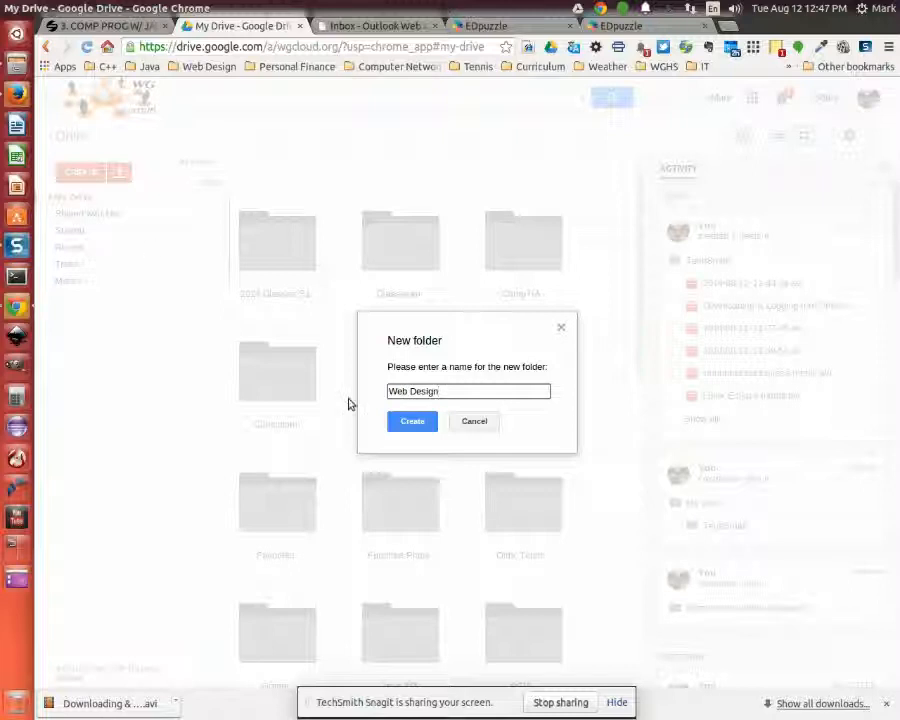
click(412, 424)
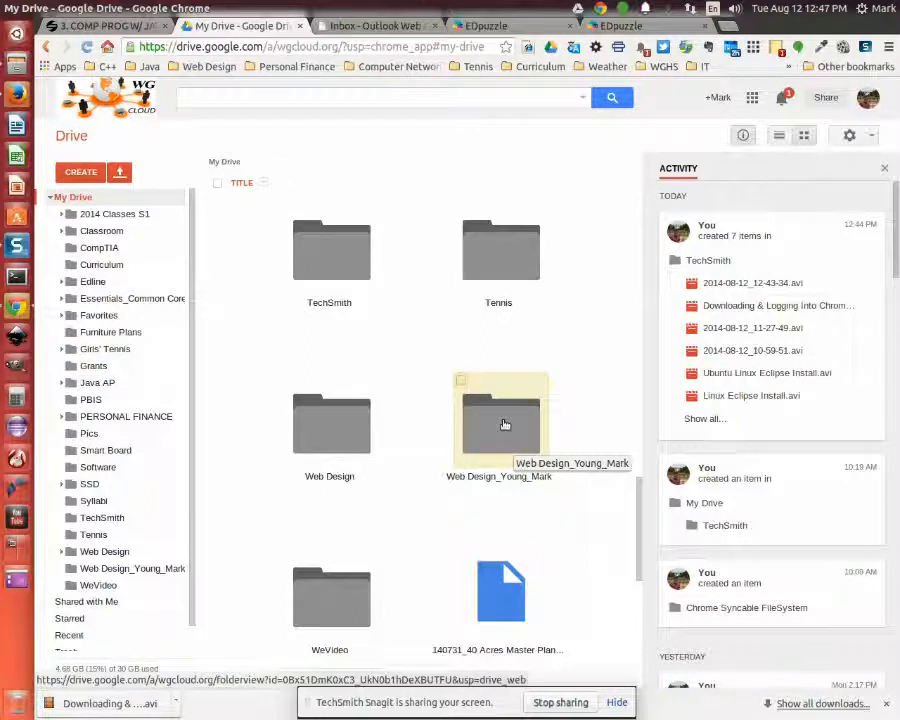
right_click(505, 425)
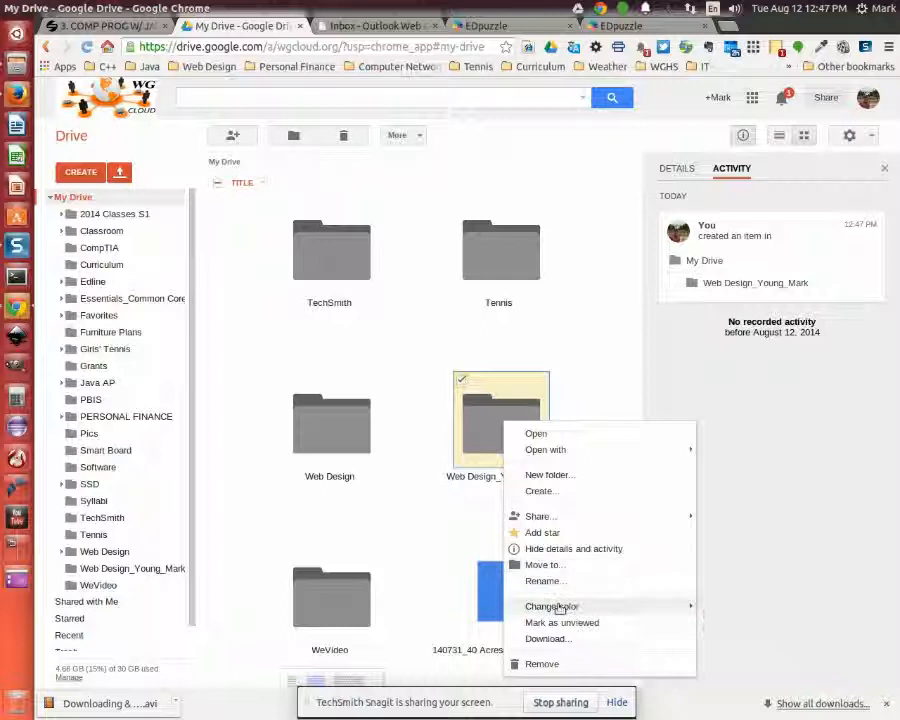
mouse_move(560, 606)
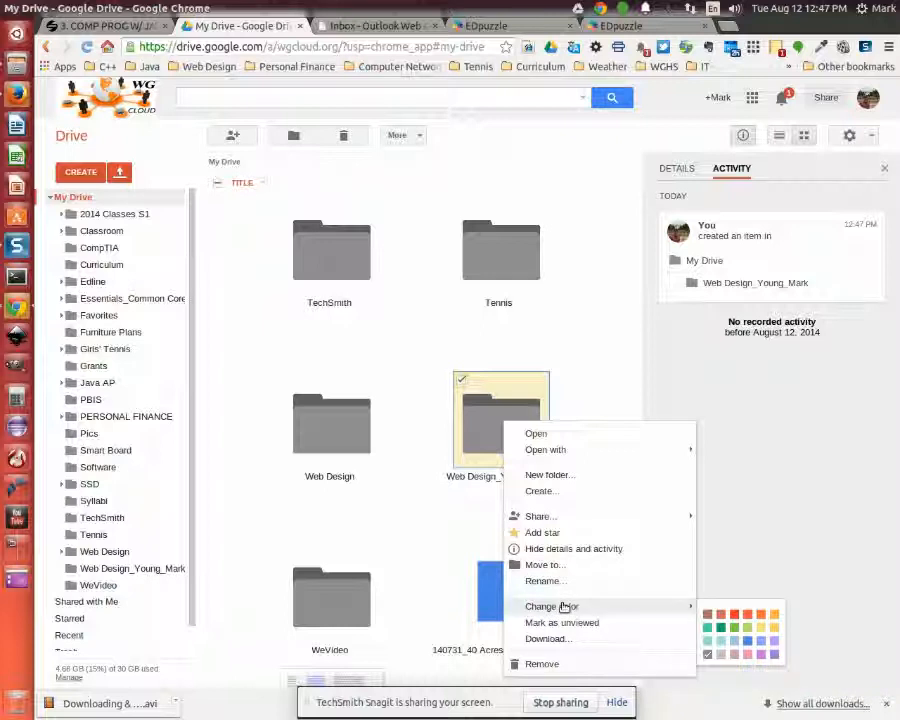
click(721, 627)
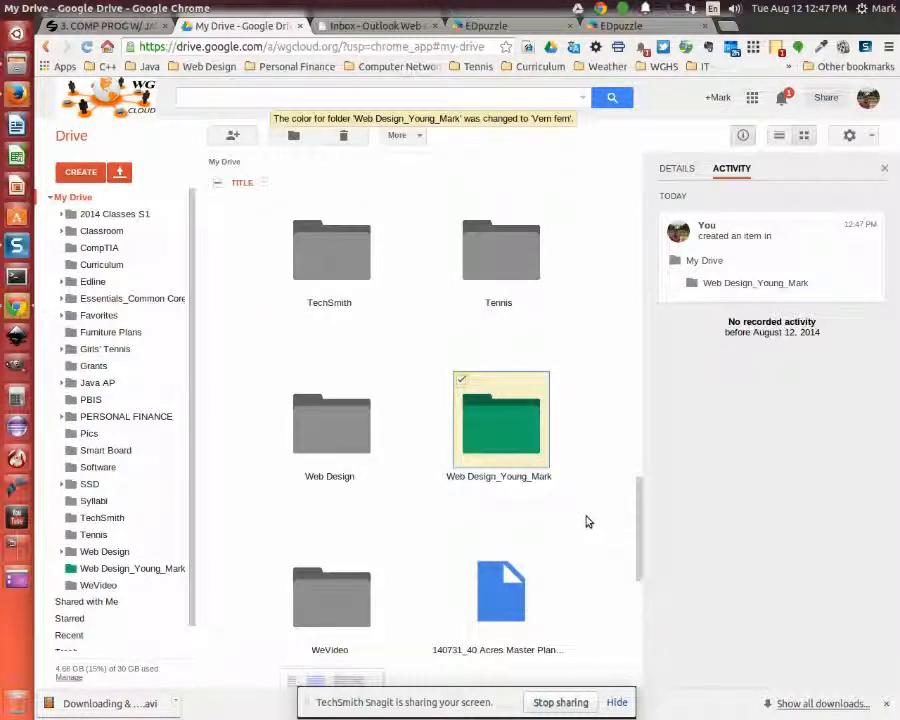
right_click(501, 426)
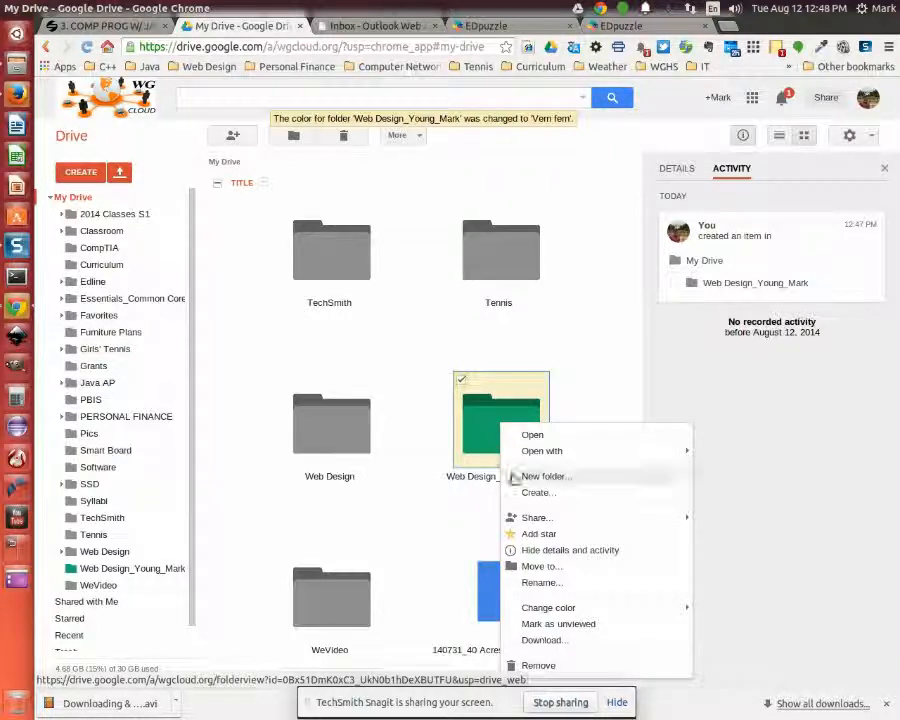
mouse_move(536, 521)
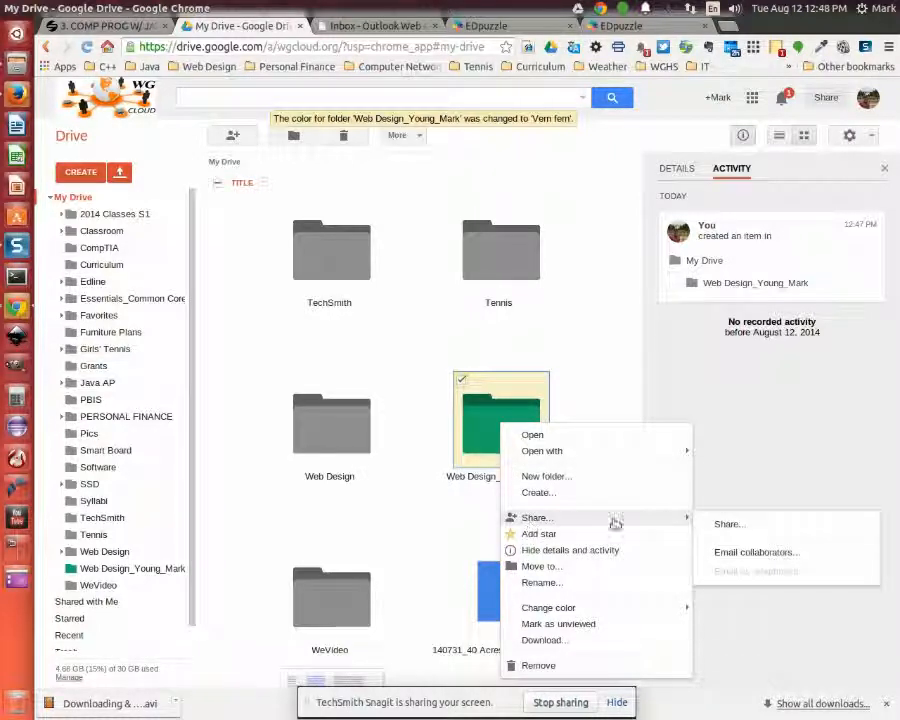
click(727, 525)
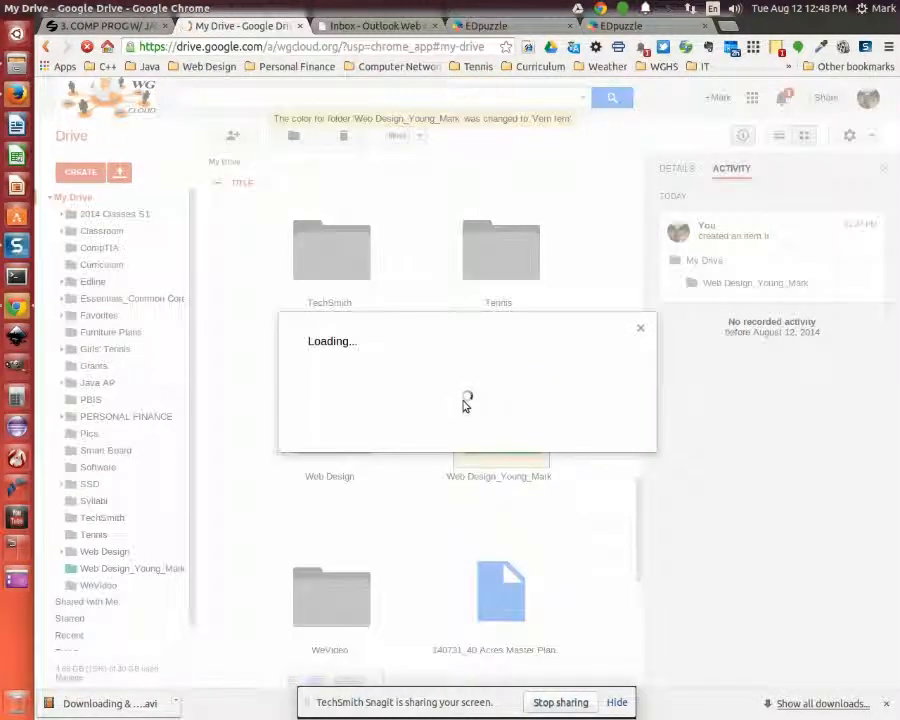
key(Escape)
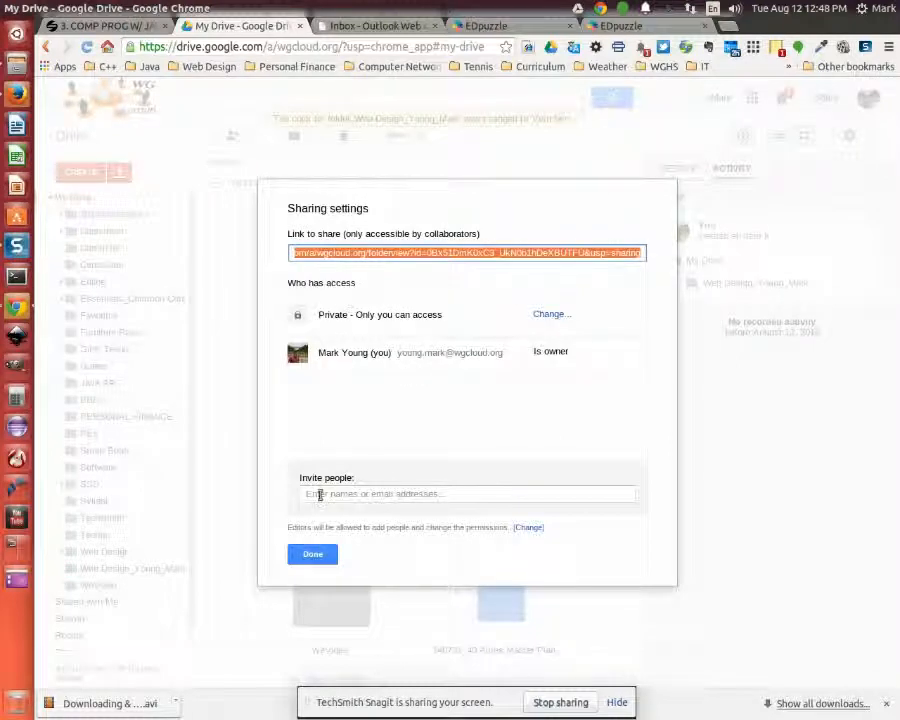
Add a suggested contact as a Can edit invitee, then cancel the invitation and close
click(331, 492)
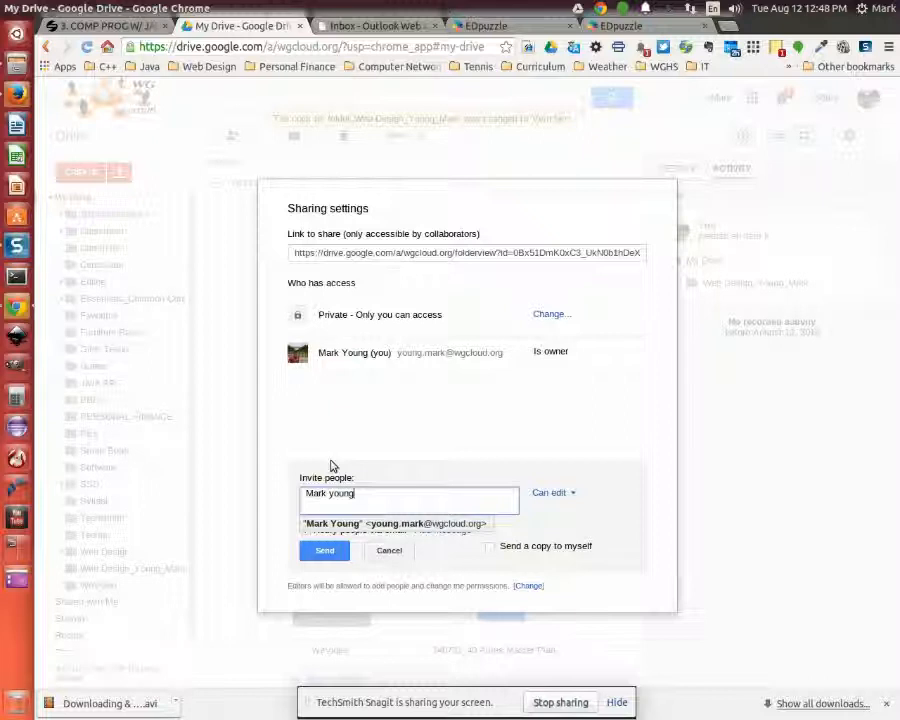
click(322, 523)
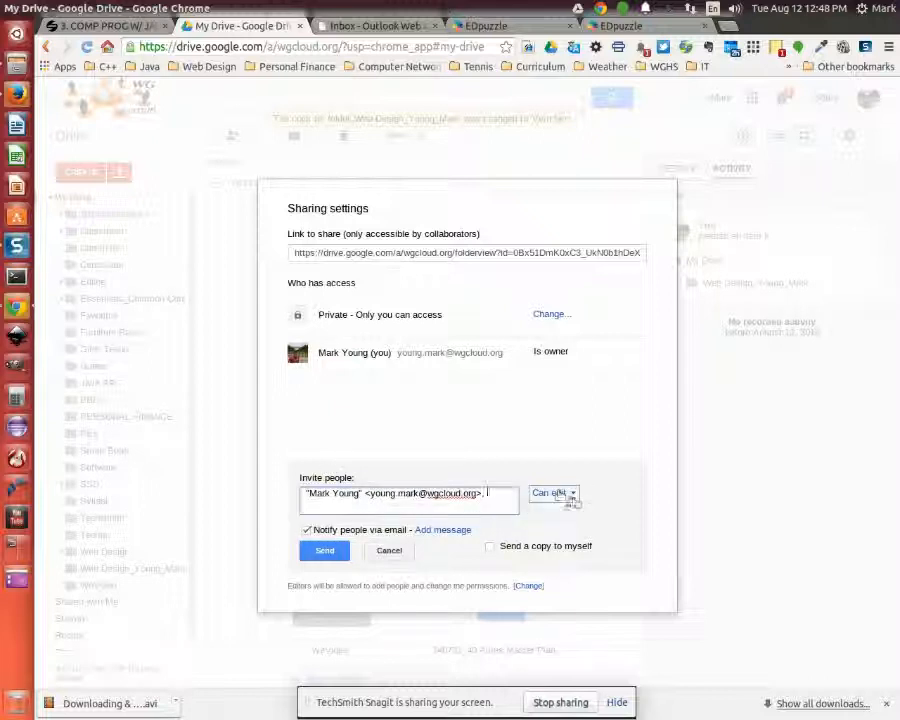
click(570, 493)
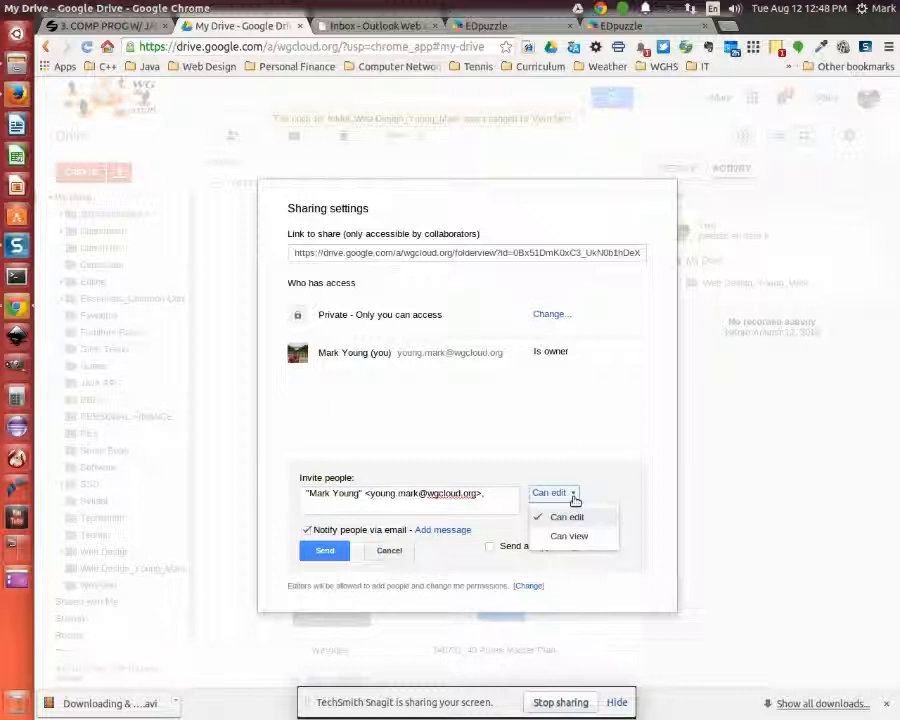
click(568, 517)
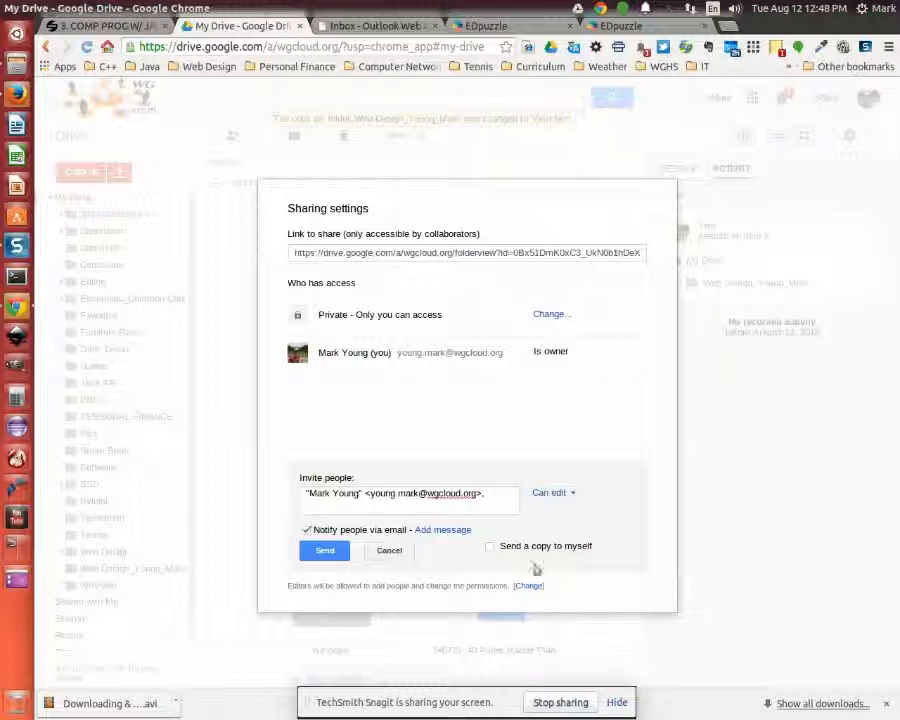
click(392, 551)
click(325, 553)
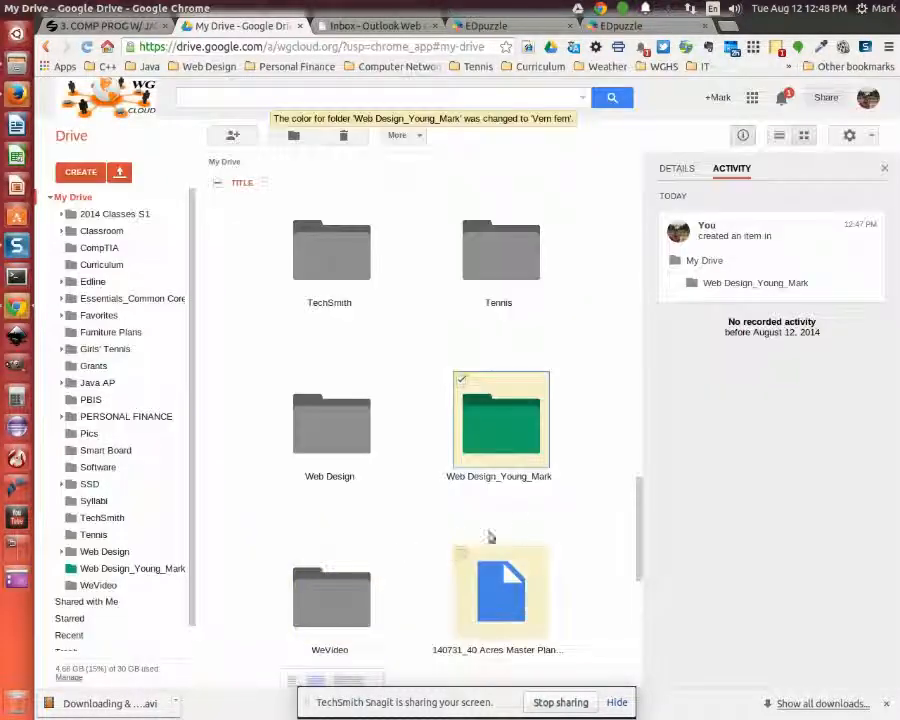
right_click(514, 436)
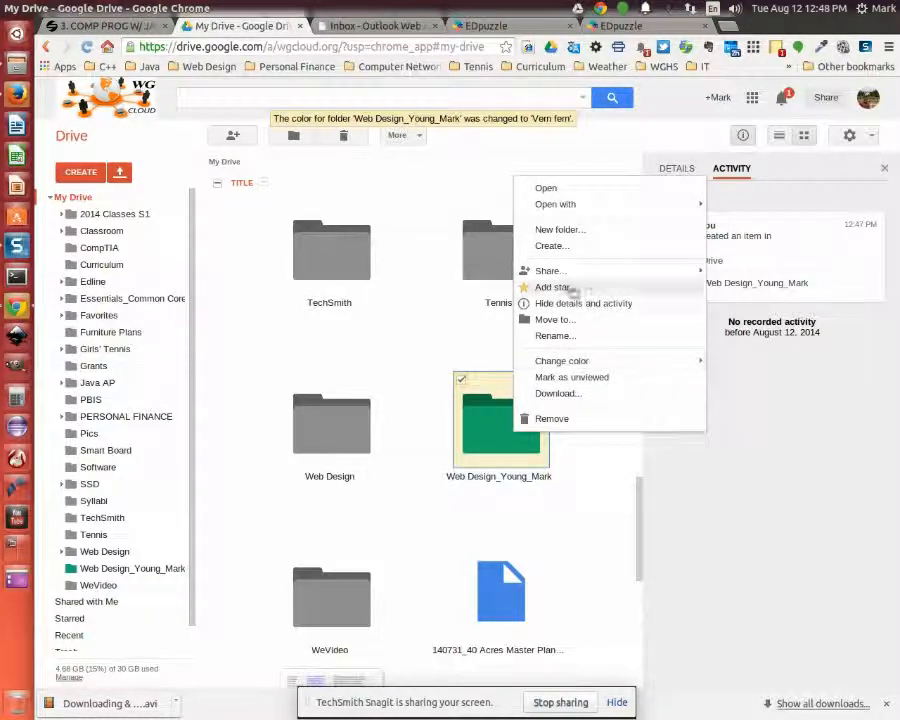
mouse_move(565, 273)
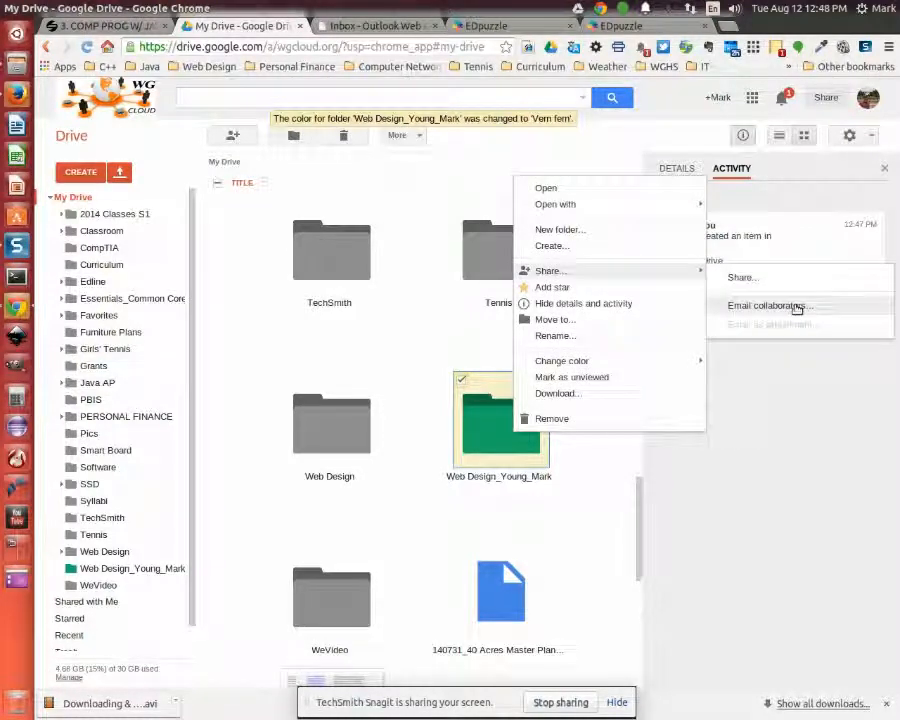
click(404, 392)
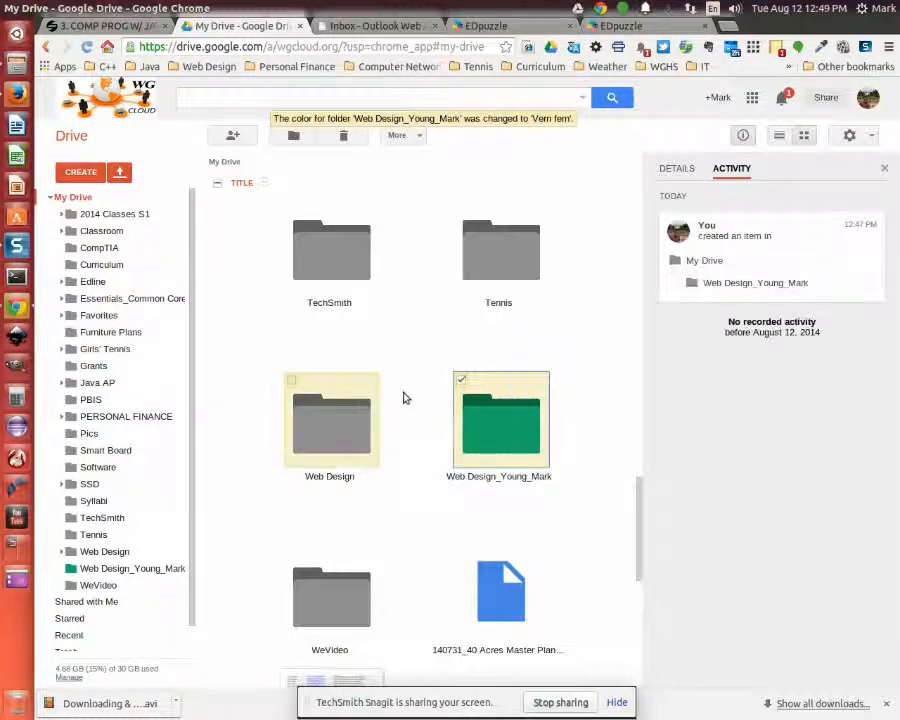
key(Left)
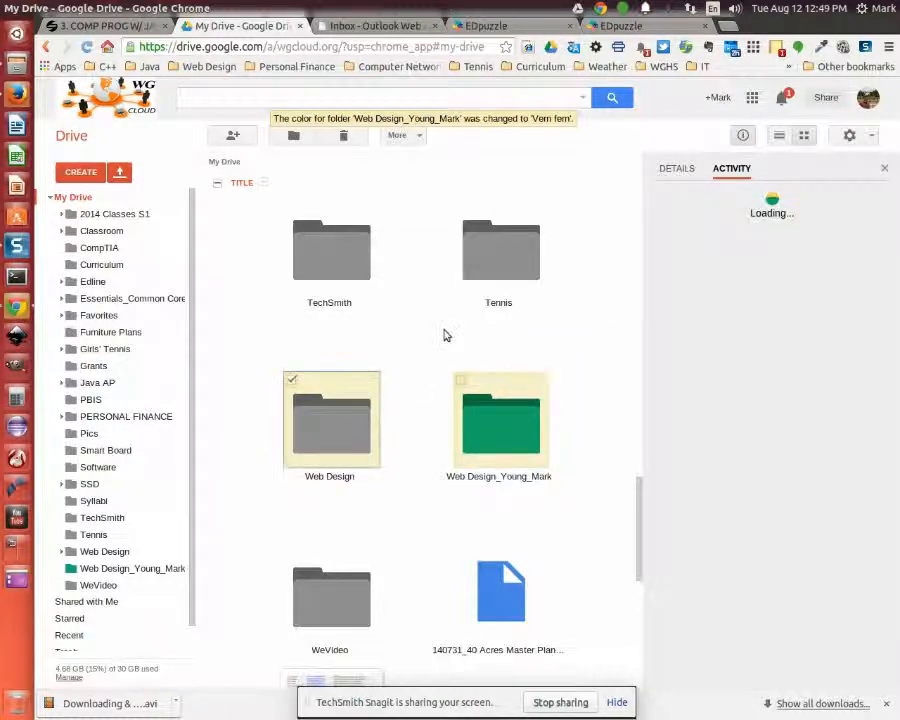
key(Right)
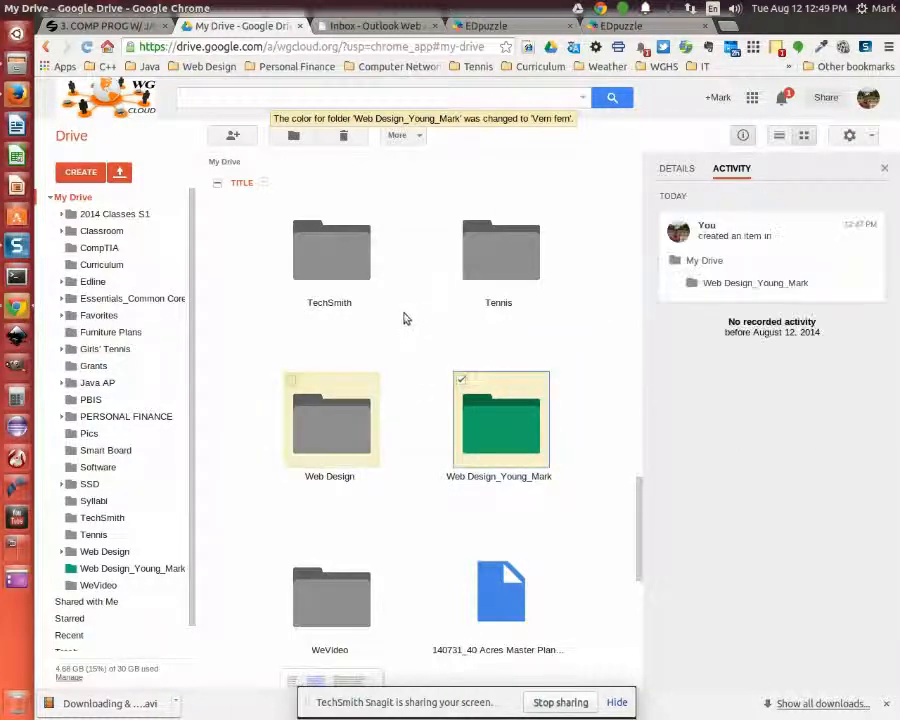
Close the CREATE list unused and bring up the Files manager on the Videos folder
click(74, 176)
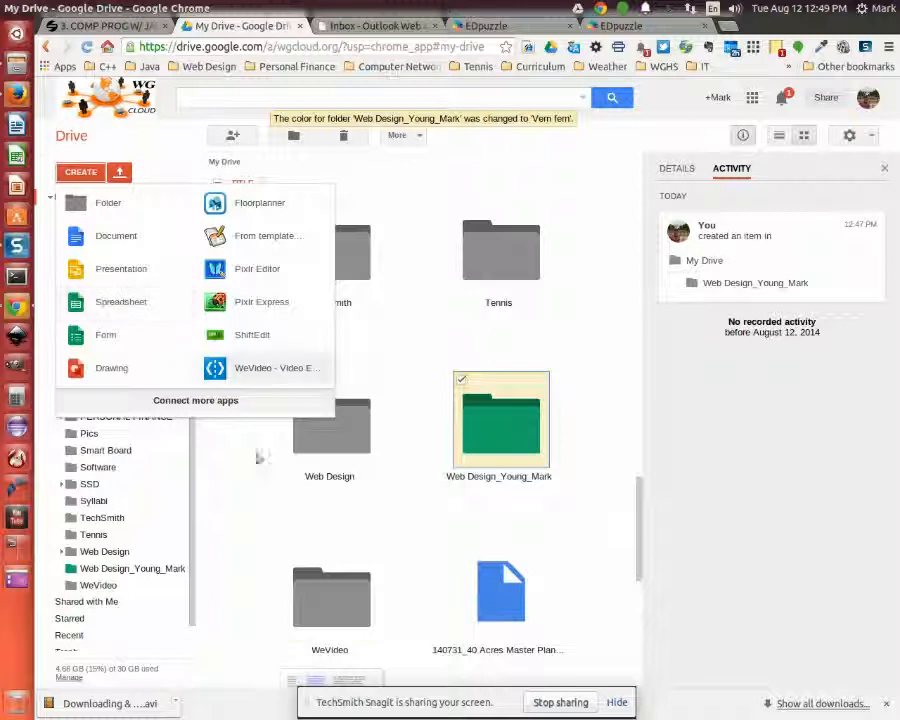
click(238, 493)
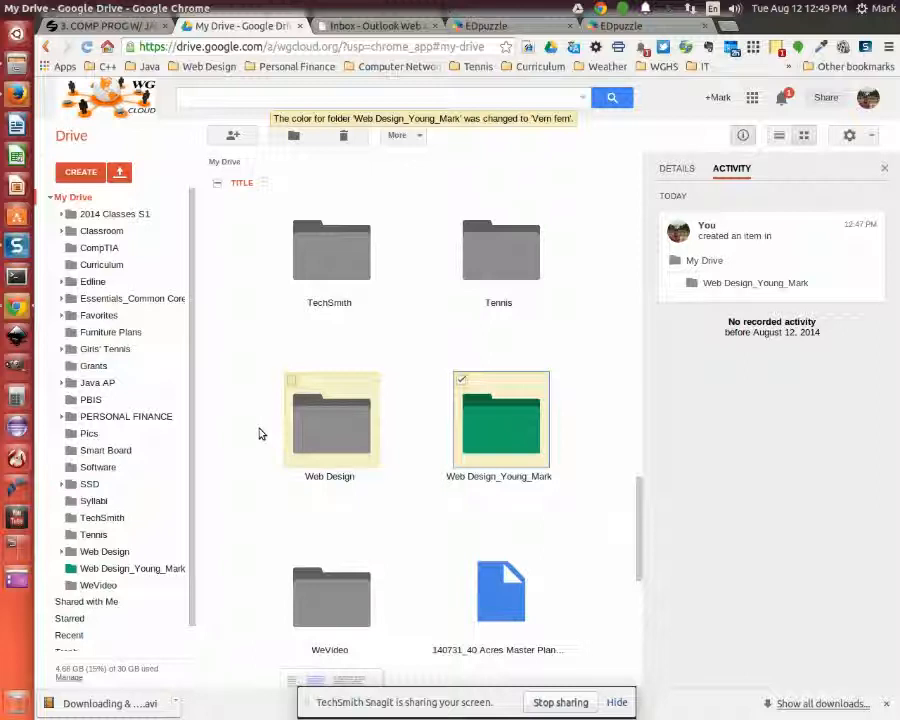
click(16, 64)
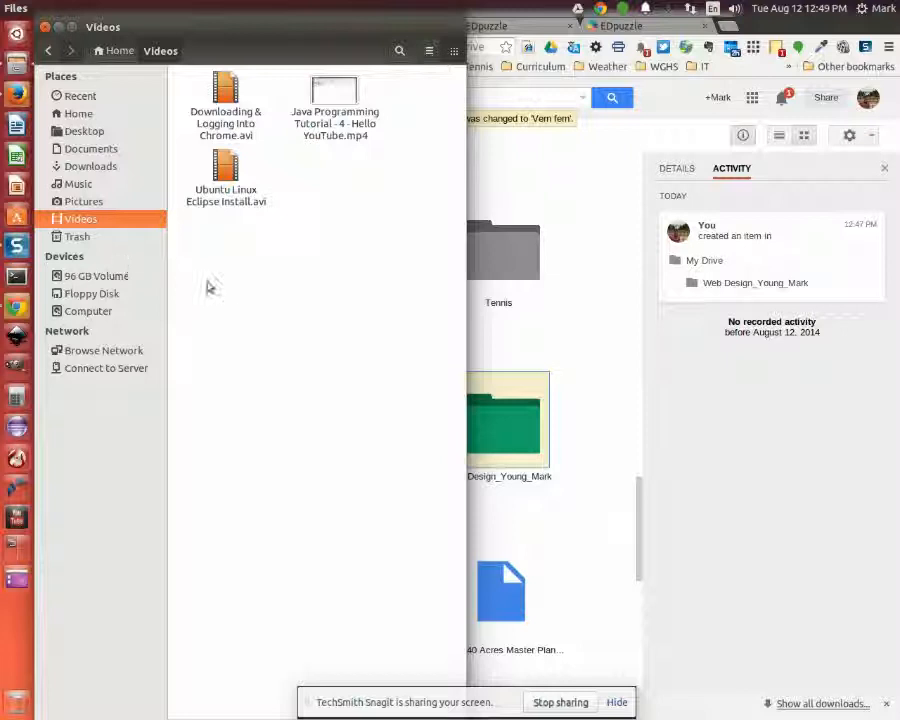
Browse from Home into the local Google Drive folder, then return to the Drive page
click(80, 115)
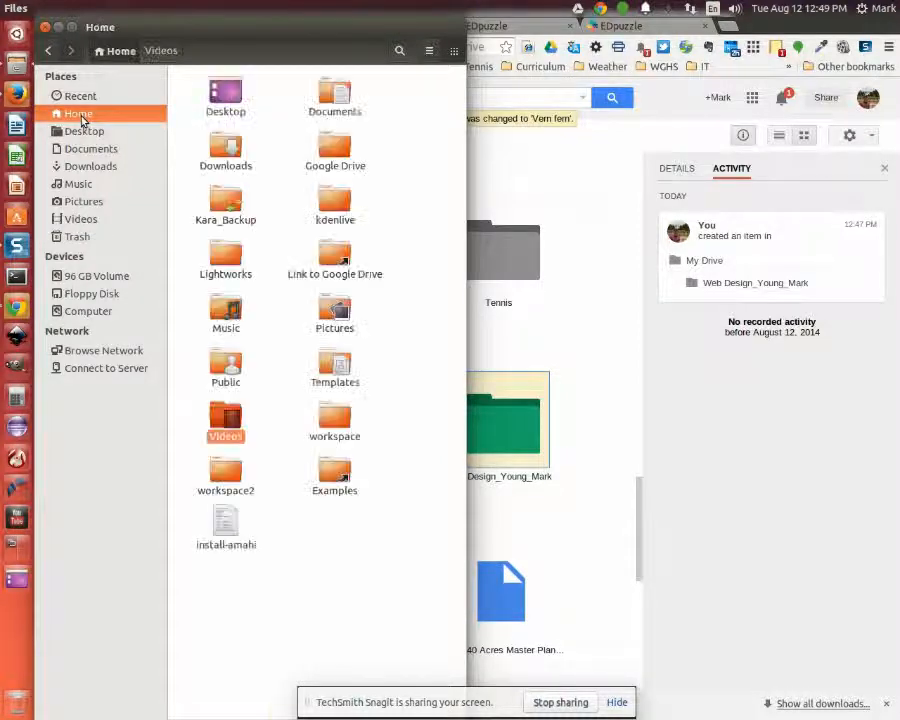
double_click(332, 155)
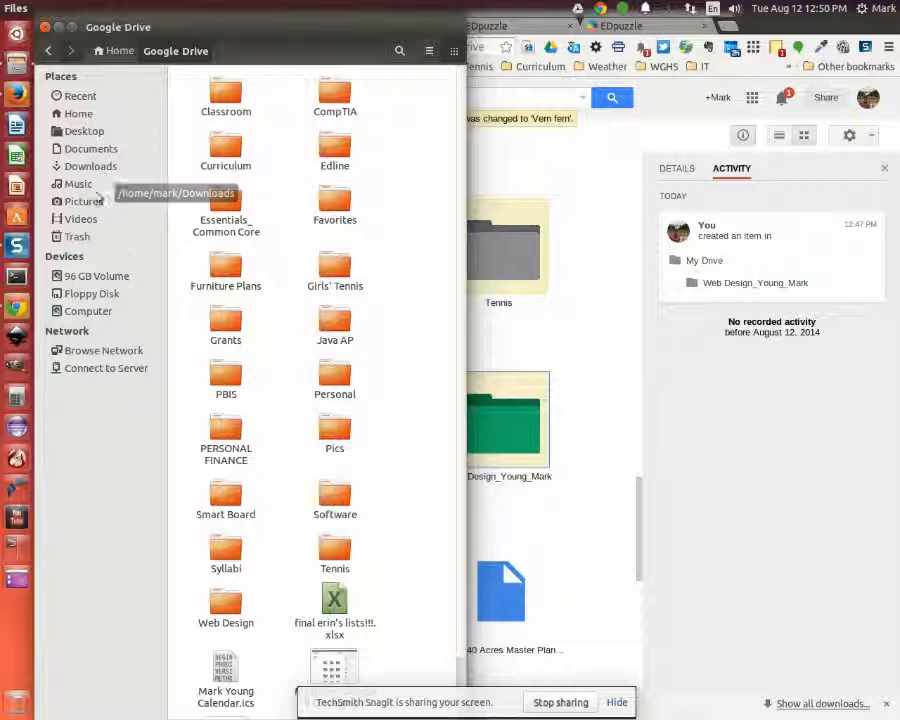
click(563, 337)
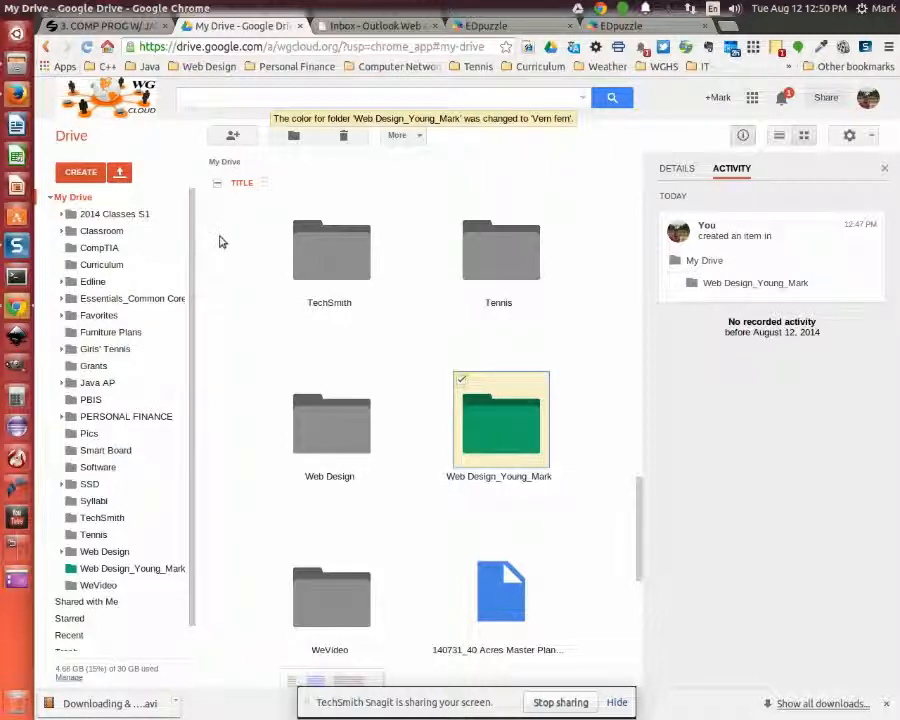
scroll(218, 254, up, 3)
scroll(218, 254, down, 2)
scroll(190, 600, down, 2)
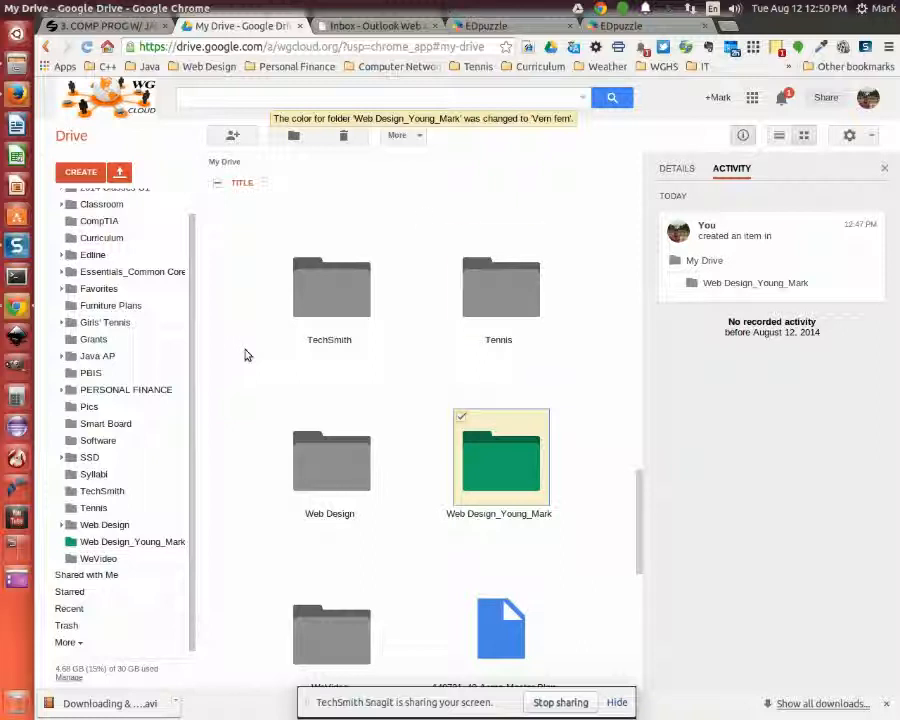
click(16, 64)
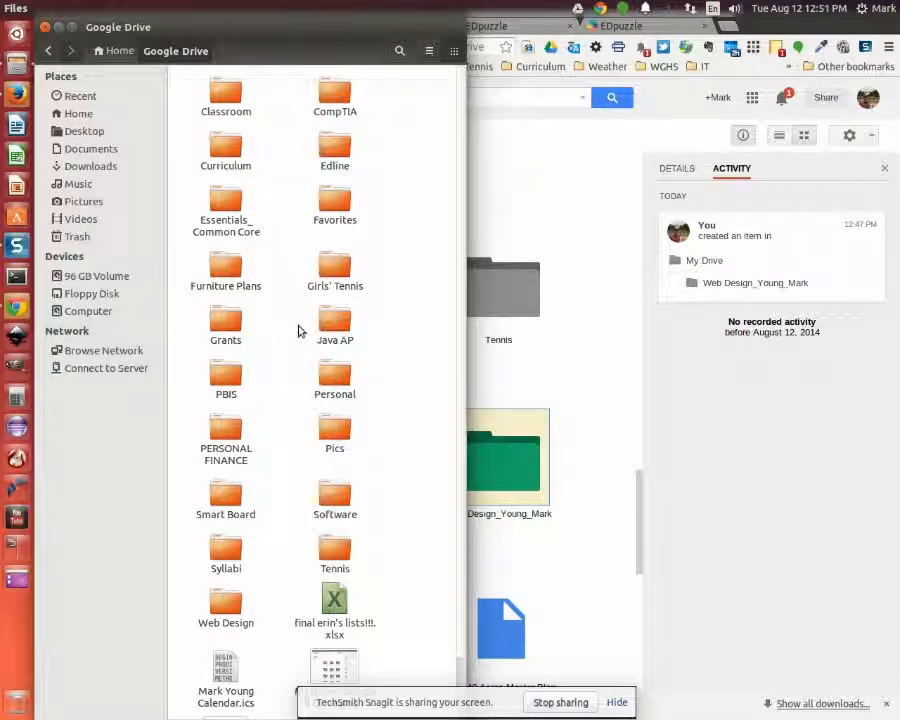
Close the file manager and select the Tennis folder in My Drive
click(44, 27)
click(418, 258)
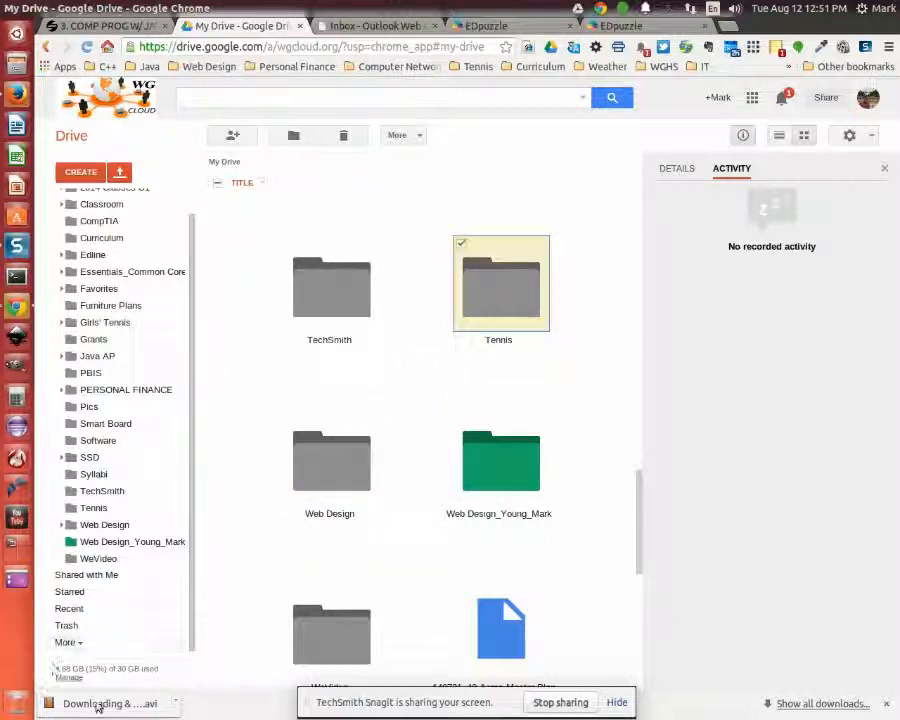
mouse_move(113, 668)
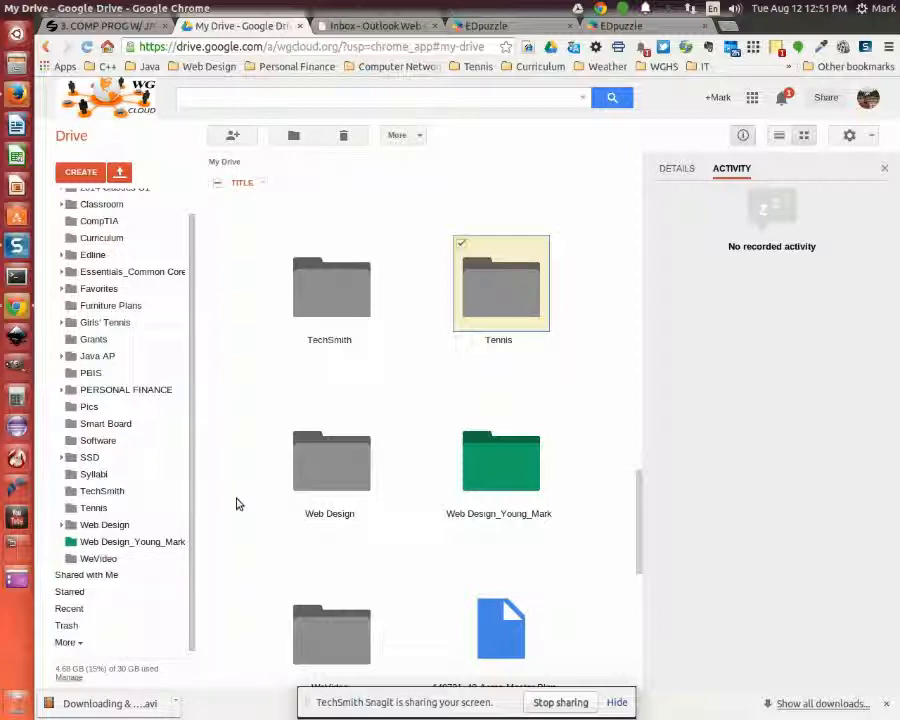